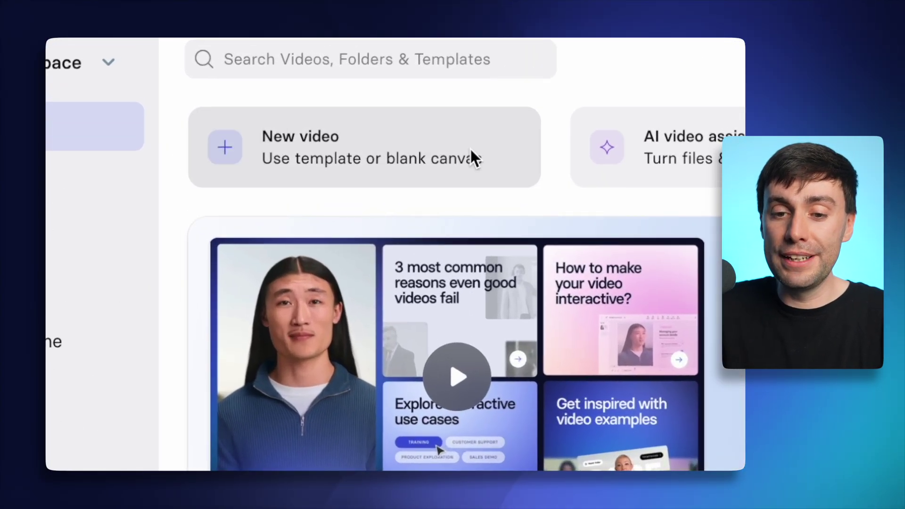
Step: Start a blank video and paste the engaging talking-head paragraph into its scene script
click(470, 150)
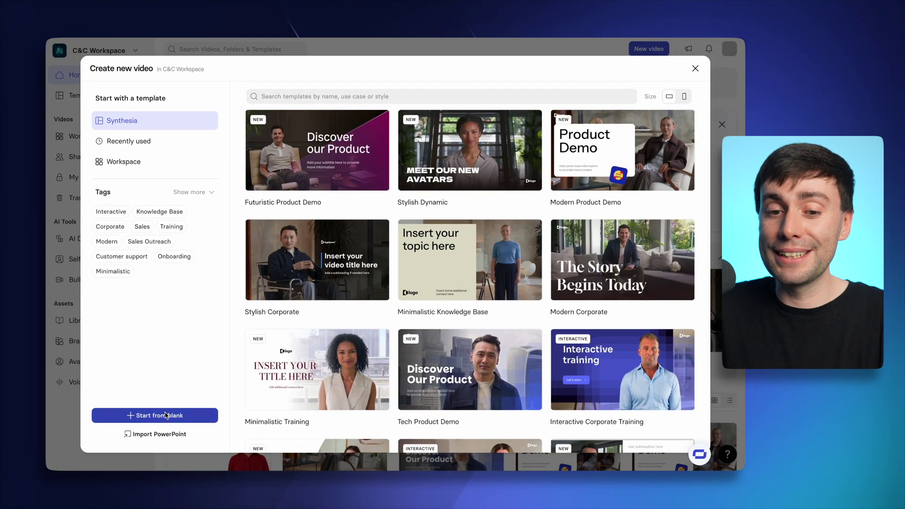
click(165, 416)
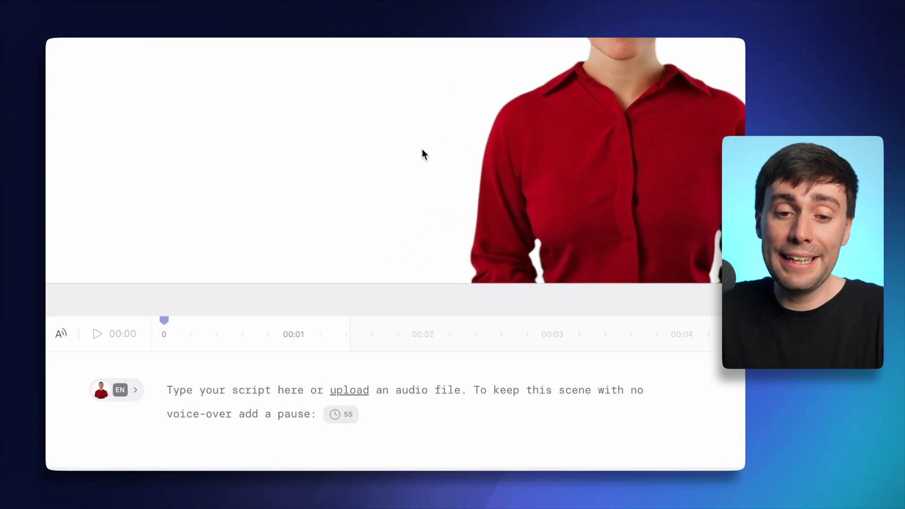
click(439, 386)
text(Just like this! But it's also very easy to turn a simple talking head video like this one, into something much more engaging, complete with animated text and graphics on screen and you don't need to do any of the editing yourself.)
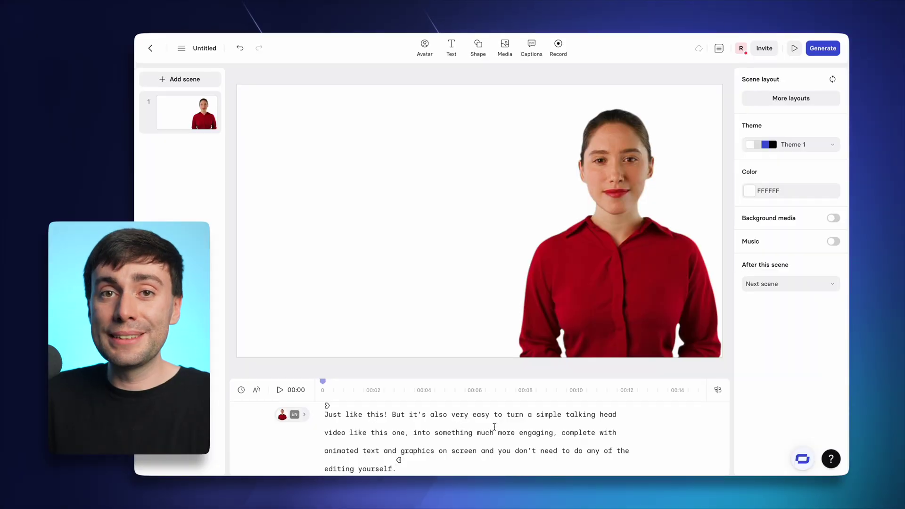
Step: Select the red-shirted avatar and open the list of available avatars
click(614, 251)
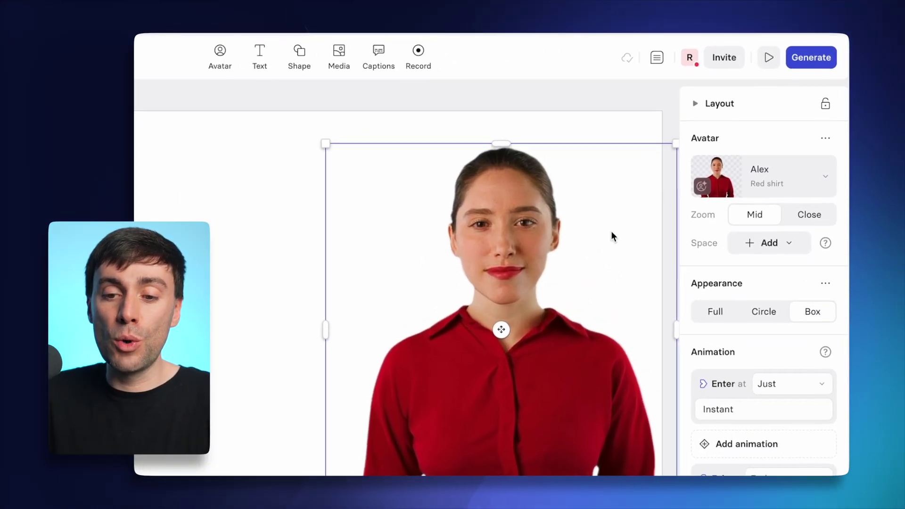
click(733, 180)
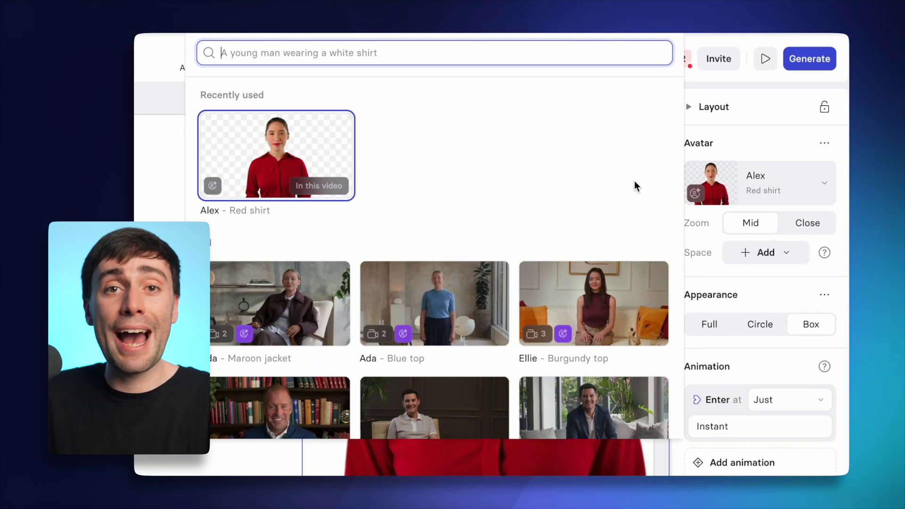
scroll(542, 200, down, 1)
scroll(542, 200, down, 3)
scroll(542, 200, down, 3)
scroll(542, 200, down, 3)
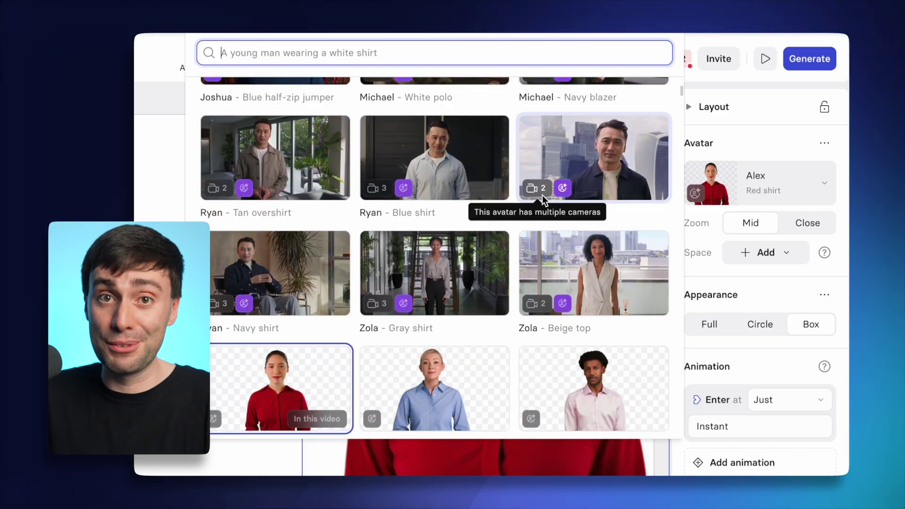
scroll(543, 200, down, 3)
scroll(542, 200, down, 3)
scroll(543, 200, down, 1)
scroll(543, 200, up, 5)
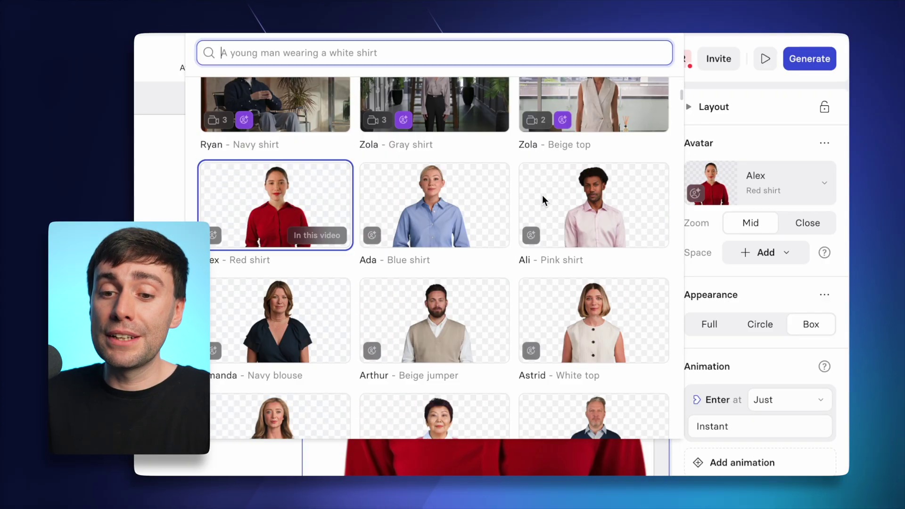
scroll(542, 200, up, 3)
scroll(542, 195, up, 3)
scroll(542, 195, up, 2)
scroll(542, 195, up, 2)
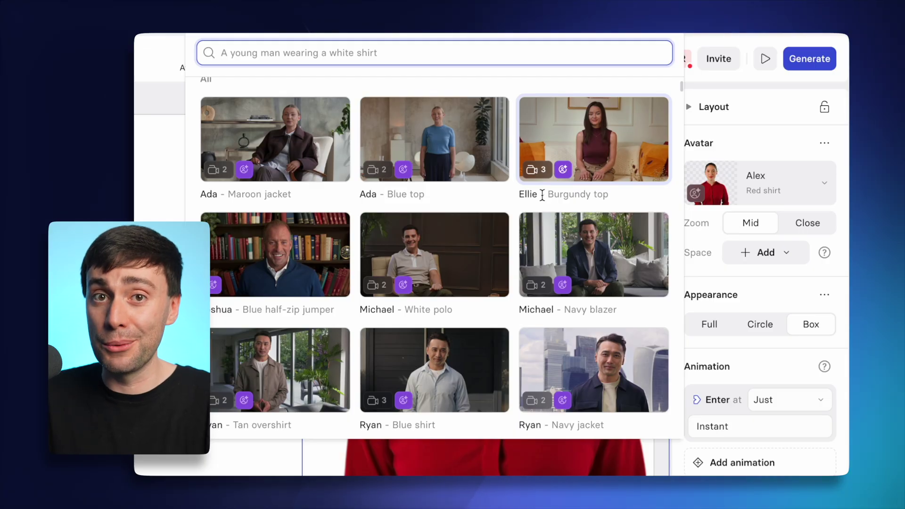
Step: Swap in Ada in the maroon jacket, with Full appearance and Front camera
click(275, 138)
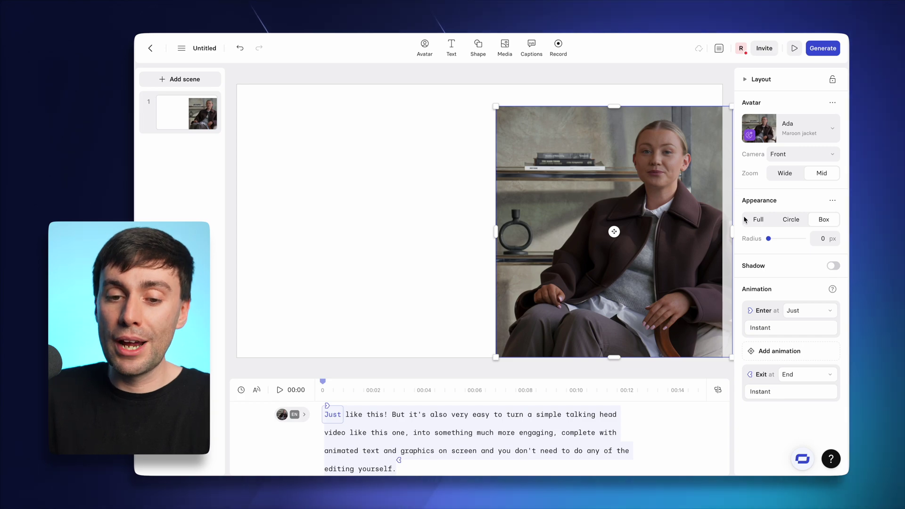
click(758, 219)
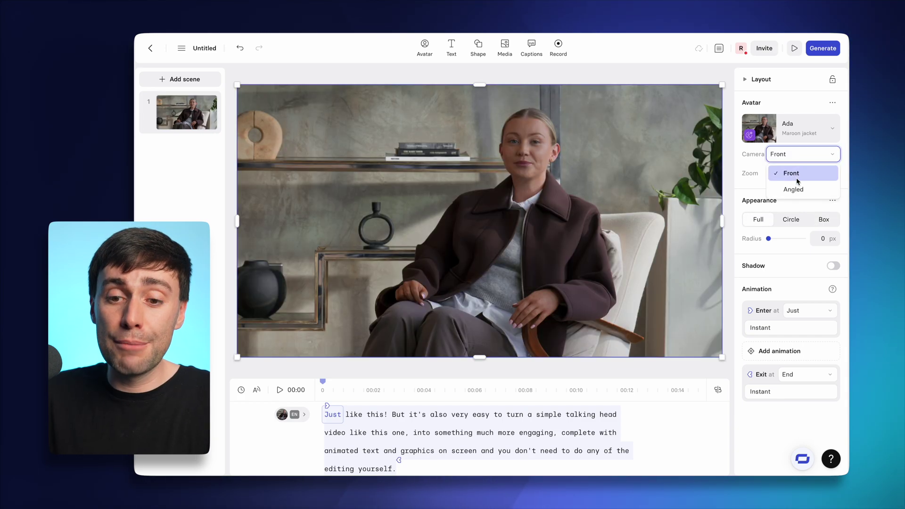
click(797, 154)
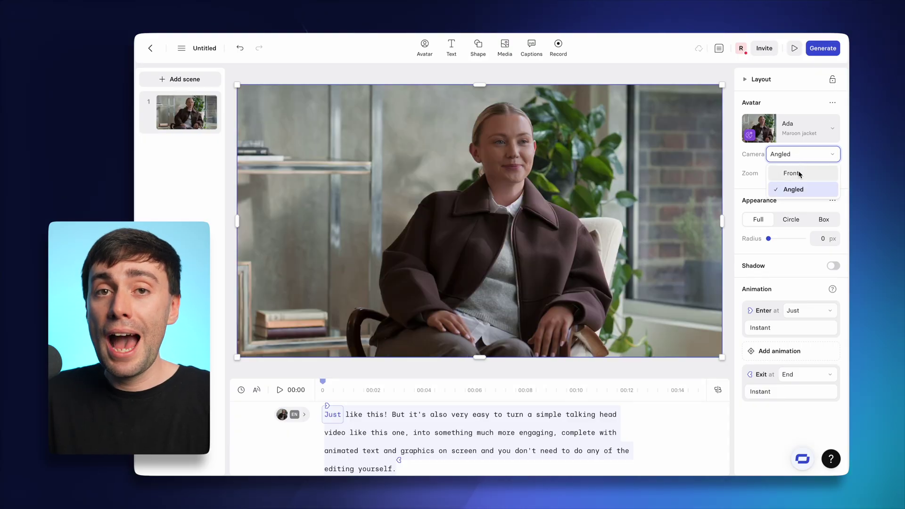
click(799, 176)
Step: Set Ada's zoom to a Wide full-body shot and open the Generate options
click(786, 173)
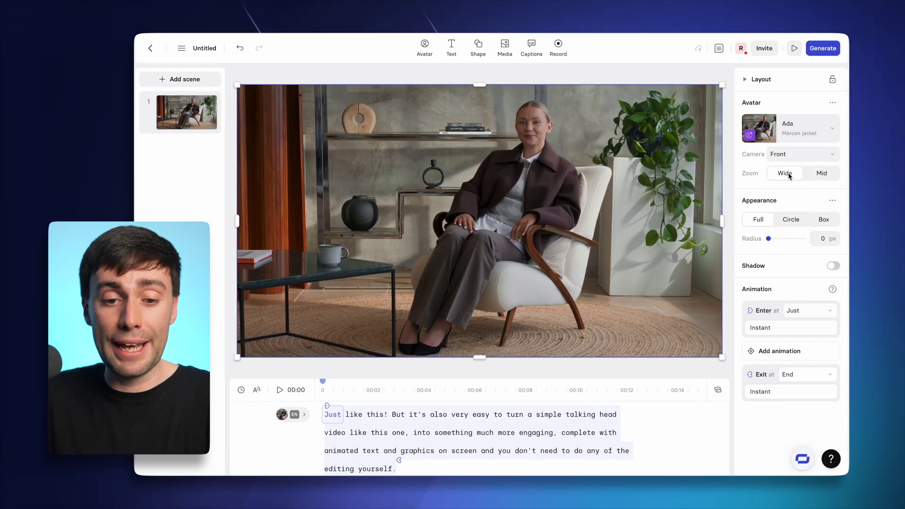
click(820, 173)
click(786, 172)
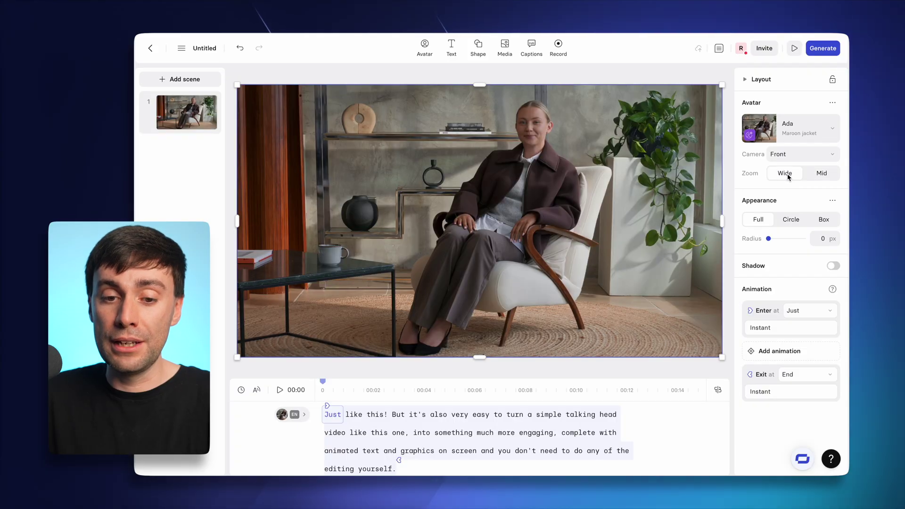
click(795, 127)
click(819, 48)
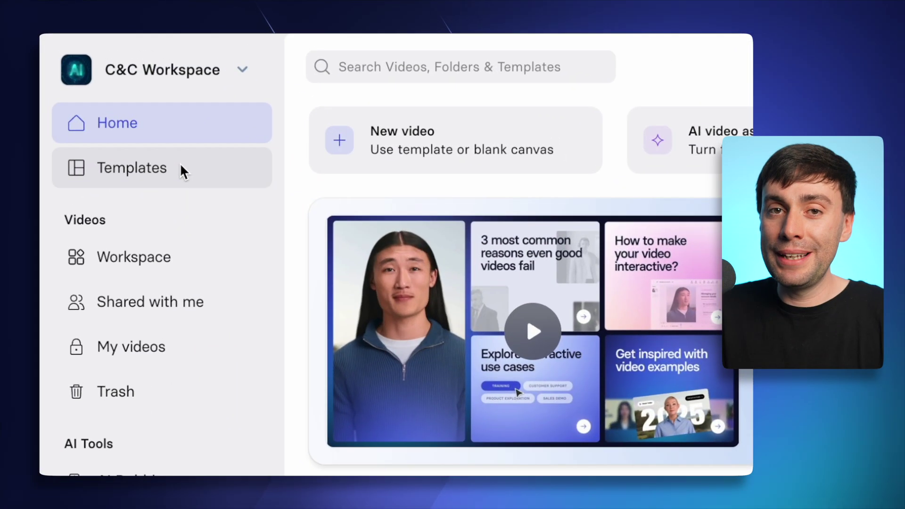
Step: Use the Elegant Personal Avatar Training template, replace its script and edit the title
click(180, 164)
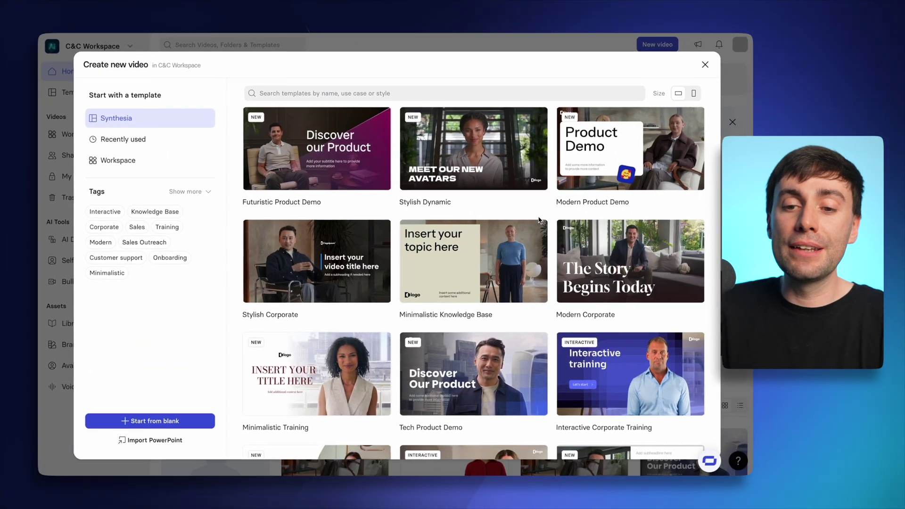
scroll(536, 220, down, 5)
scroll(537, 220, down, 3)
scroll(537, 220, down, 3)
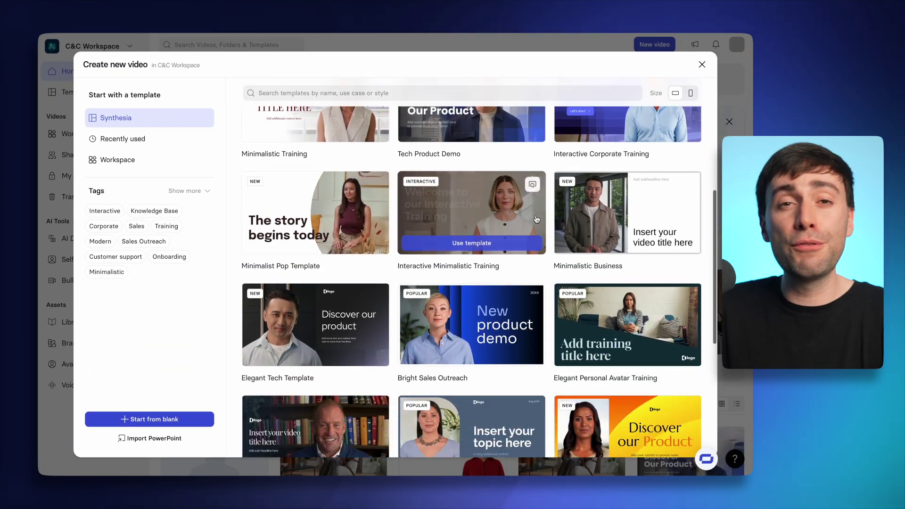
scroll(536, 220, down, 3)
mouse_move(627, 324)
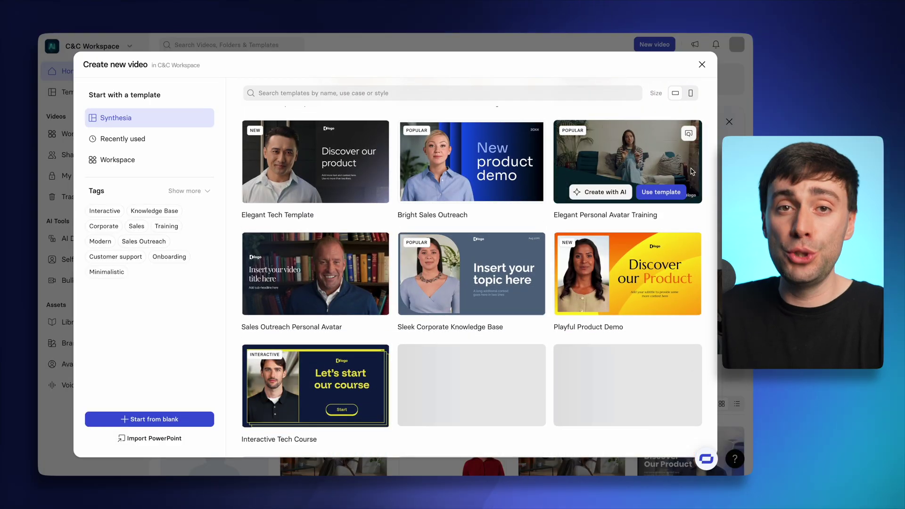
click(661, 192)
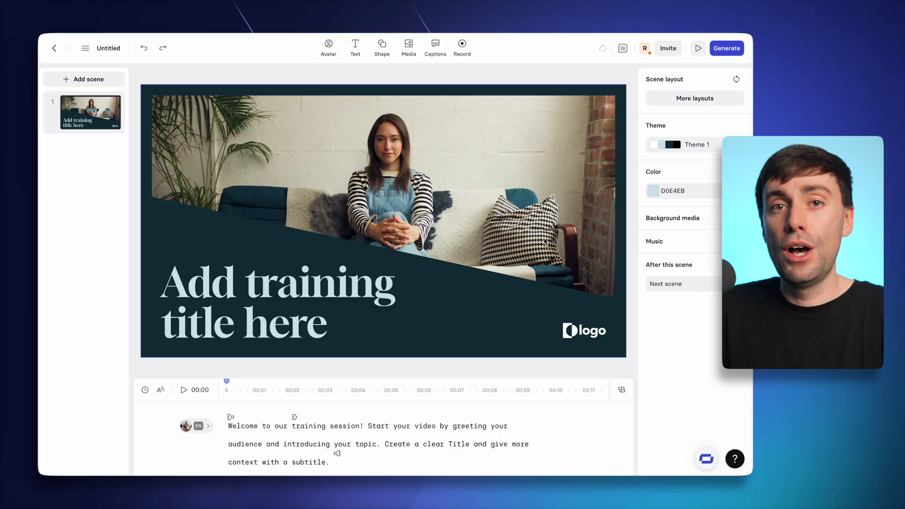
key(ctrl+a)
text(Today you're going to learn how to create ultra realistic AI avatar videos, just by typing in a script.)
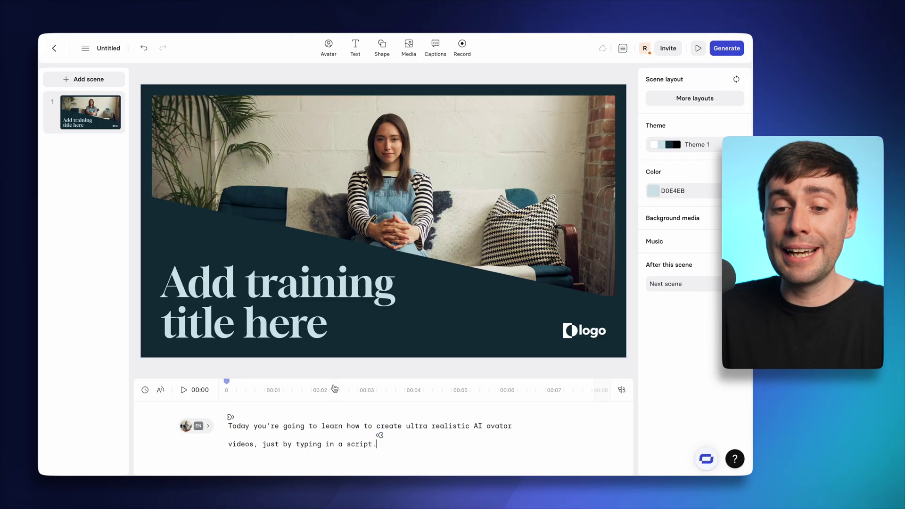
double_click(290, 319)
text(How to)
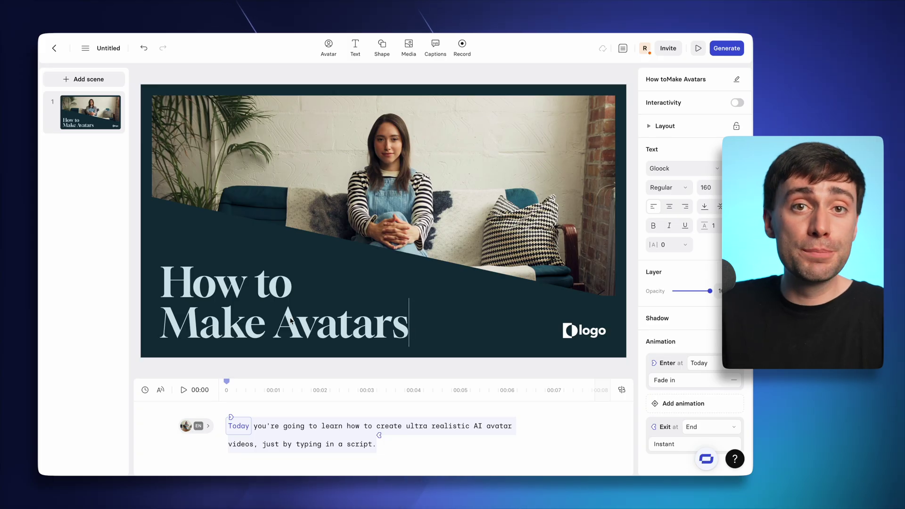
Step: Replace the template's logo with an uploaded PNG logo file
click(576, 336)
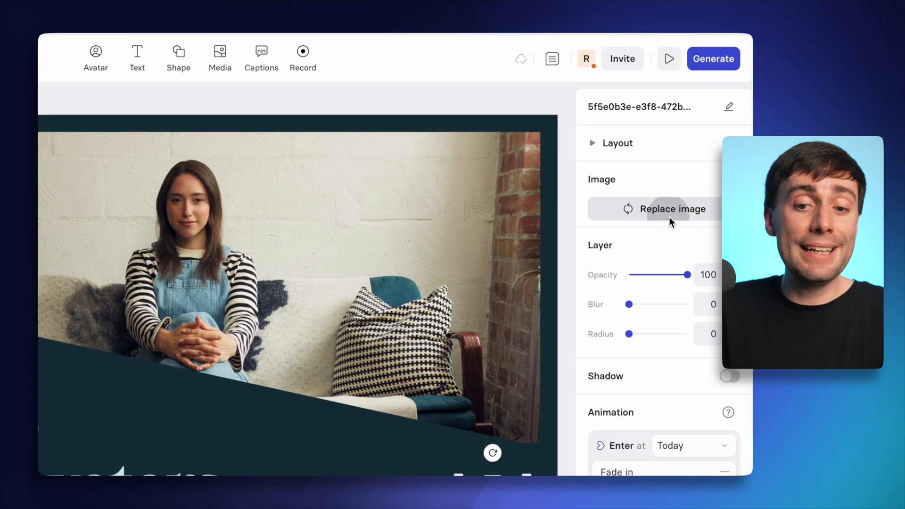
click(668, 217)
click(156, 421)
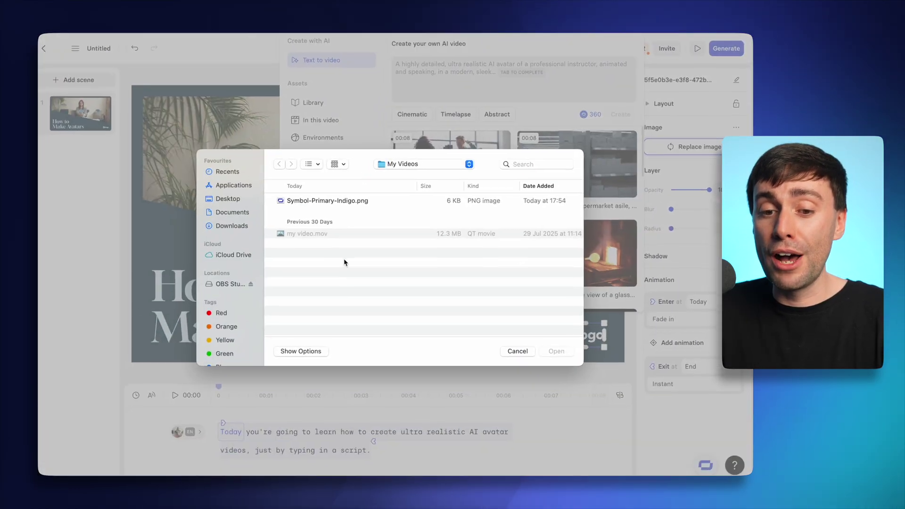
click(351, 199)
click(558, 346)
click(286, 309)
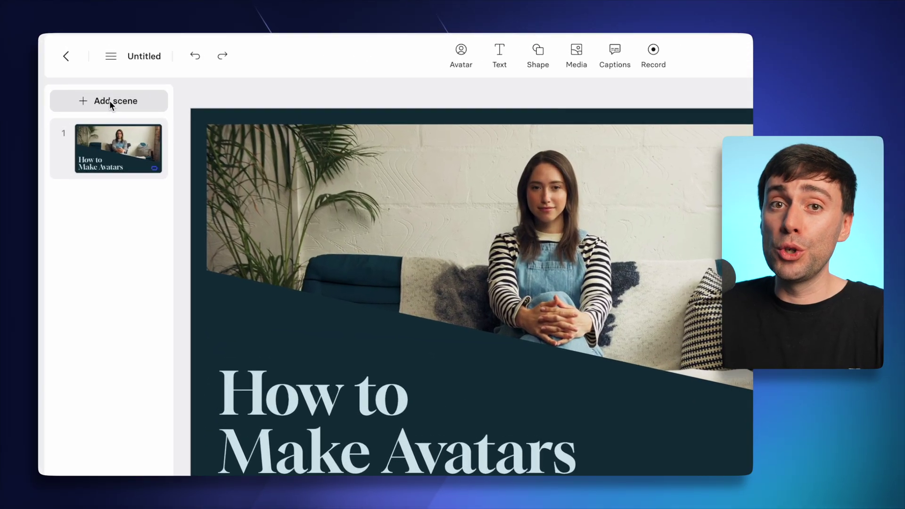
Step: Add the numbered 01/02/03 agenda scene from the template panel
click(88, 79)
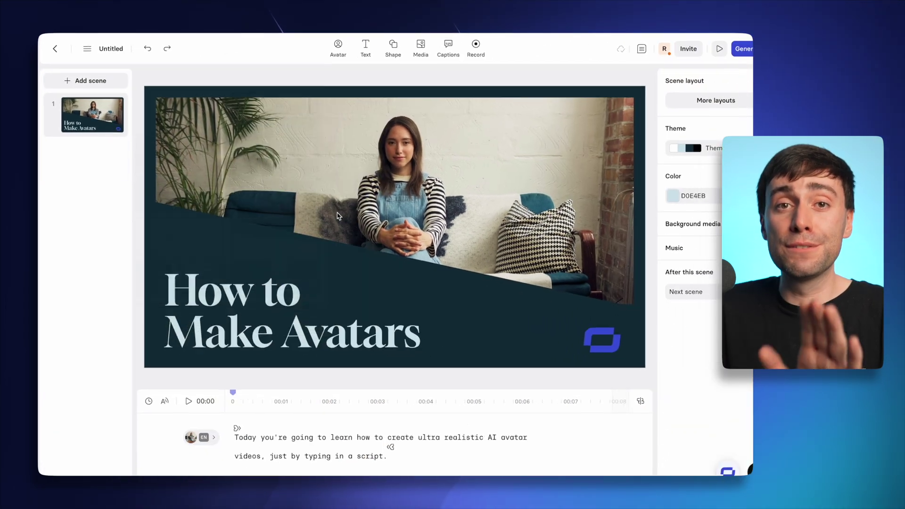
click(208, 212)
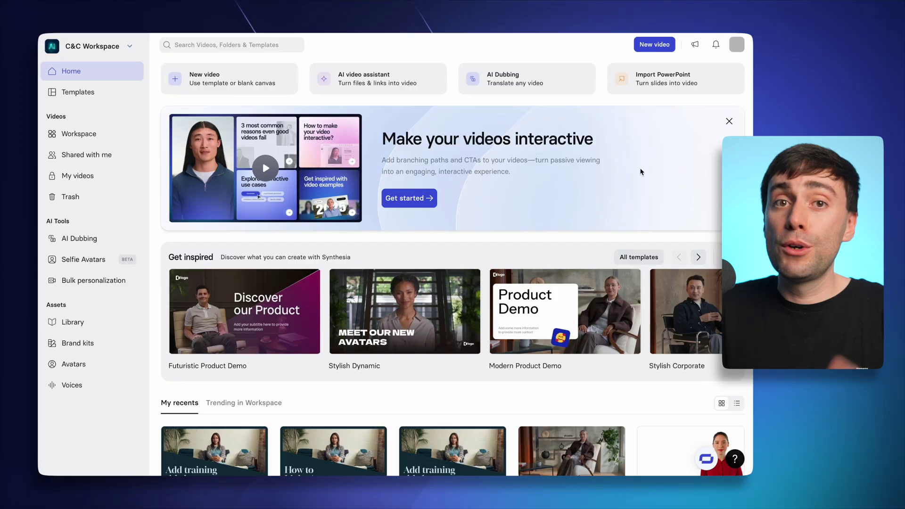
Step: In the AI video assistant, upload the Monthly YouTube Reporting PDF as the source
click(378, 79)
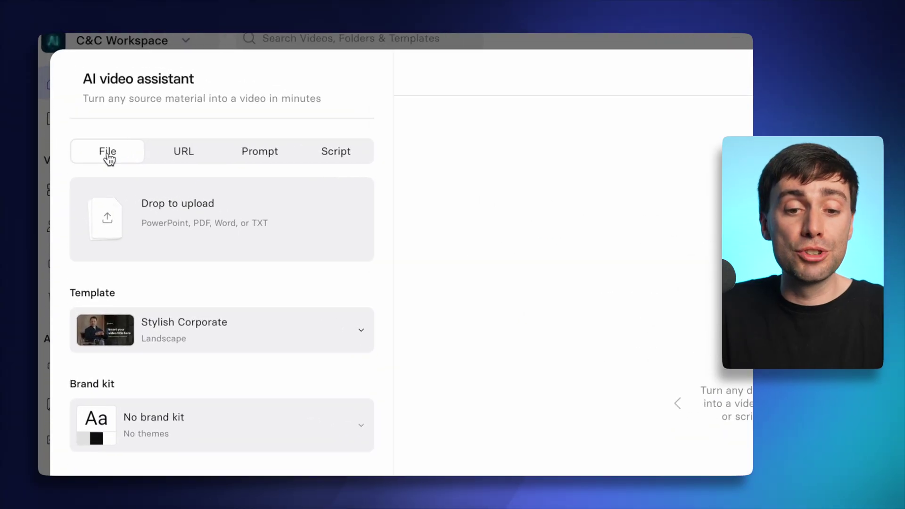
click(208, 161)
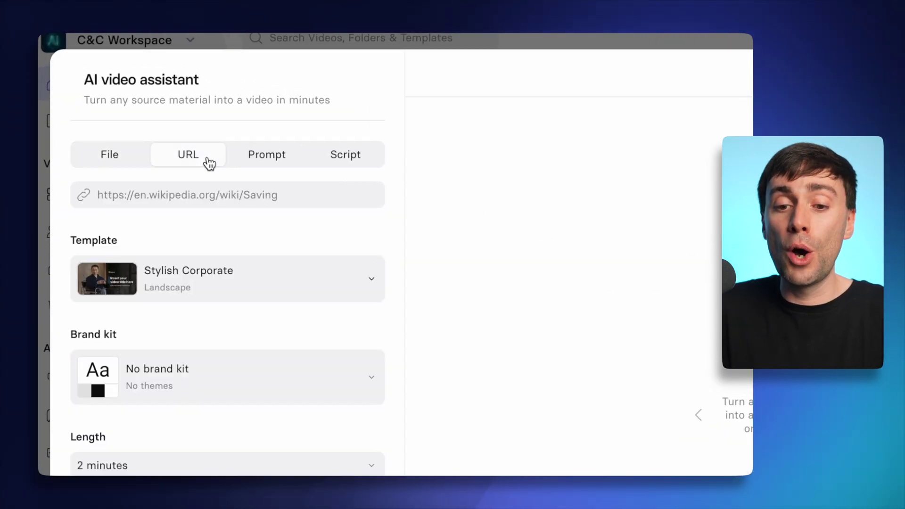
click(280, 161)
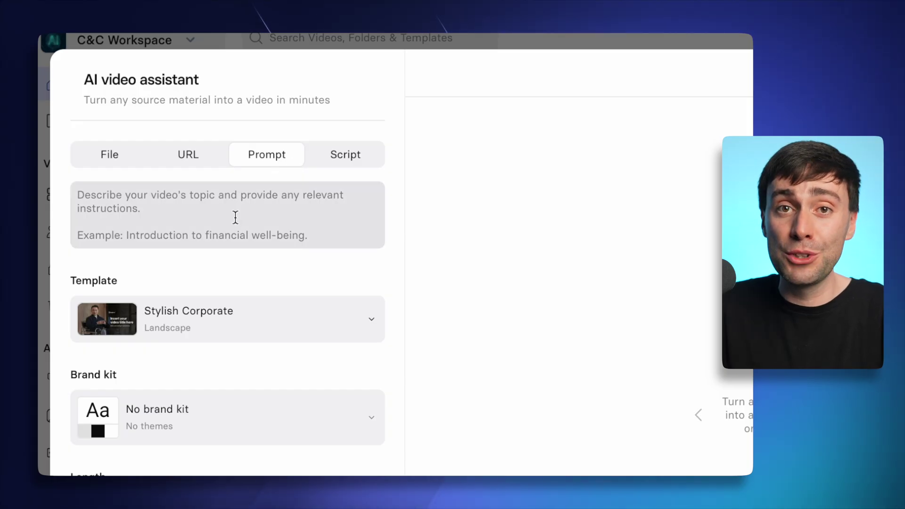
click(356, 157)
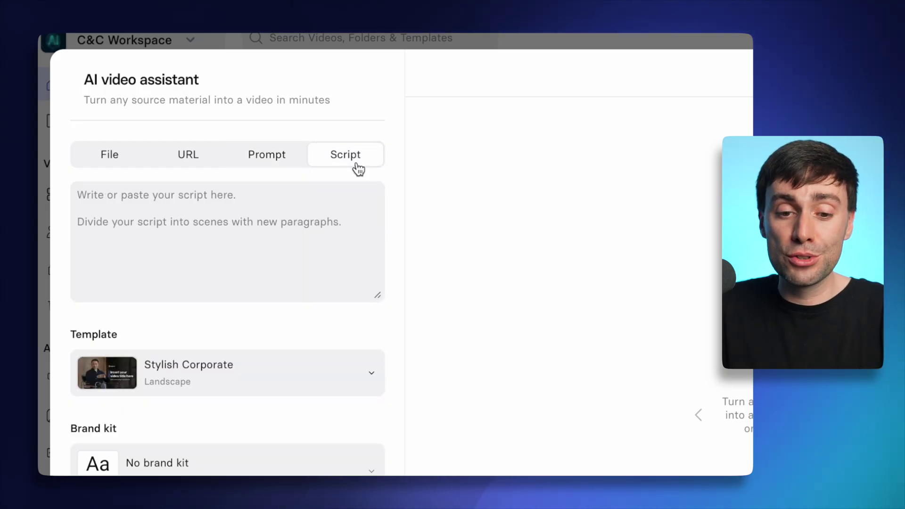
click(85, 111)
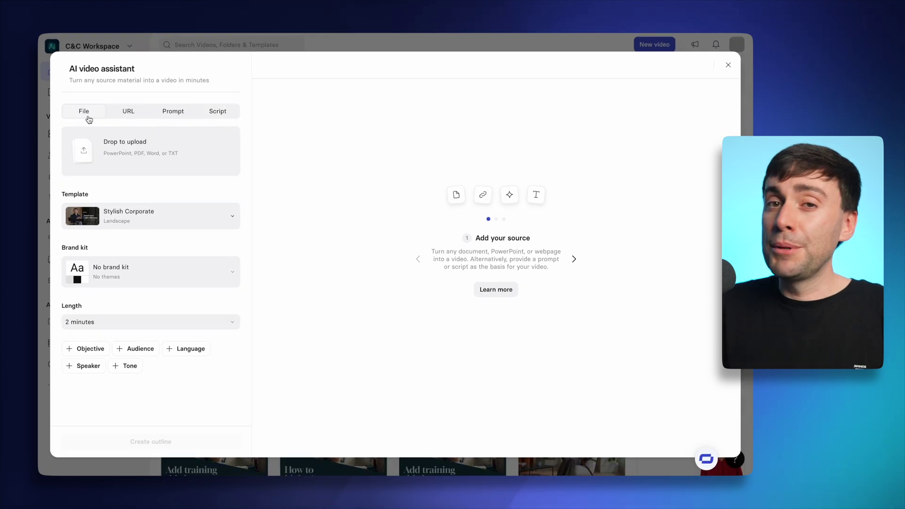
click(117, 148)
click(332, 198)
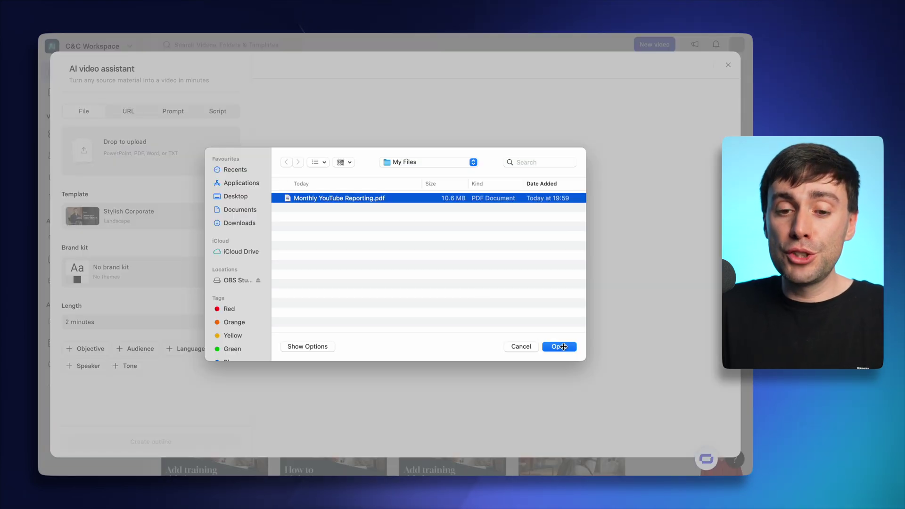
click(558, 346)
Step: Choose Minimalist Pop Template, 3-minute length, an objective and a tone, then create the outline
click(171, 221)
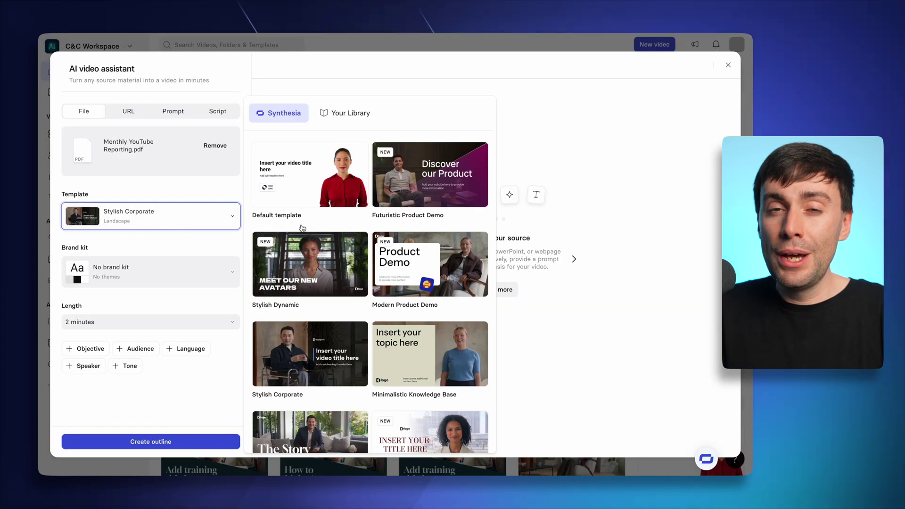
scroll(300, 226, down, 5)
click(413, 257)
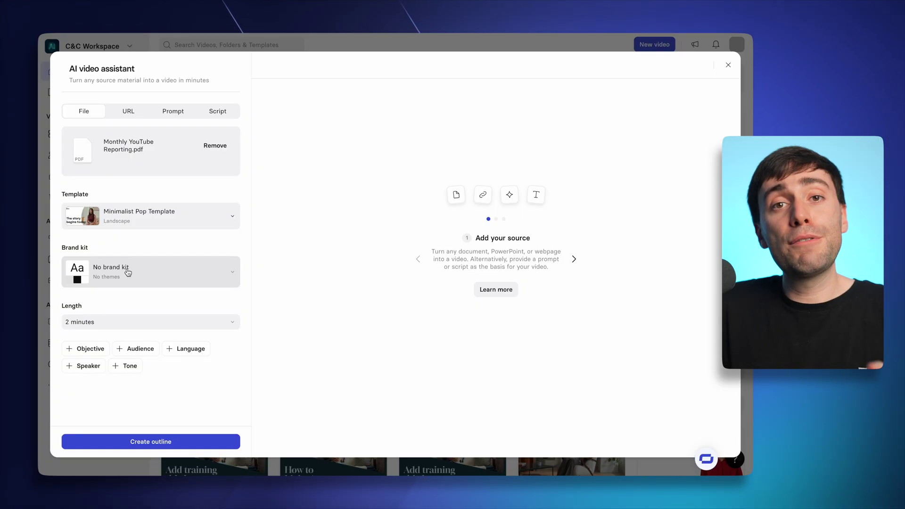
click(128, 322)
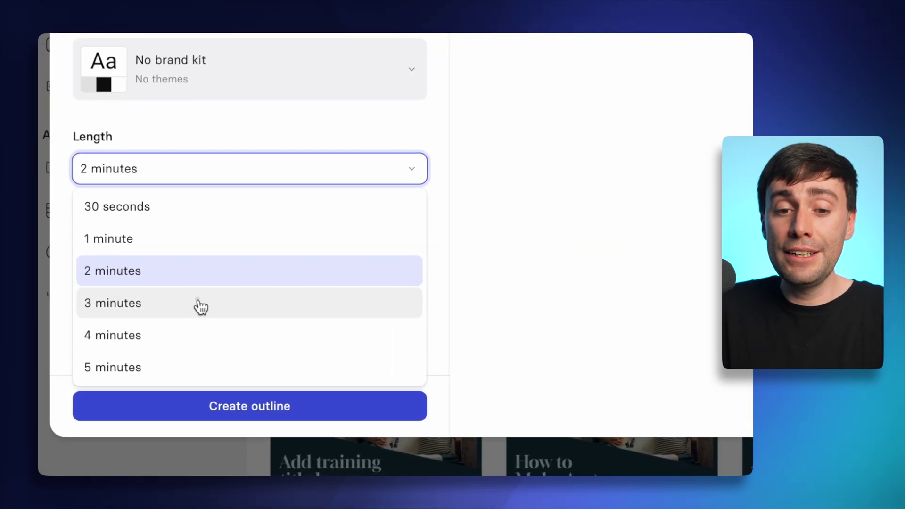
click(200, 306)
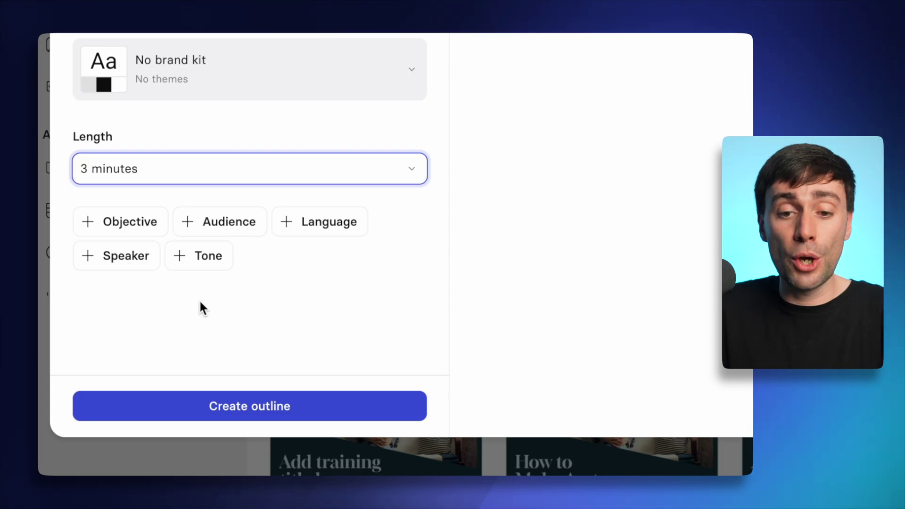
click(130, 221)
click(219, 262)
text(Inform my team about the monthly social media numbers)
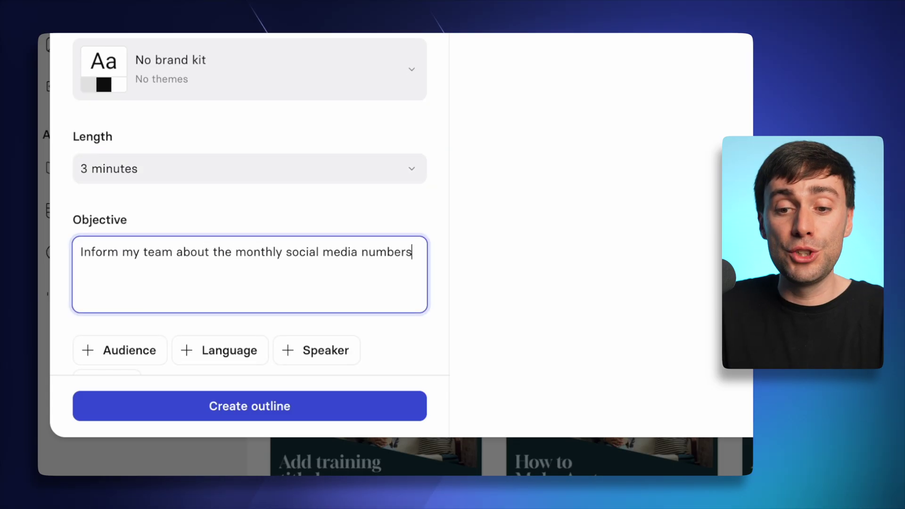
scroll(247, 283, down, 2)
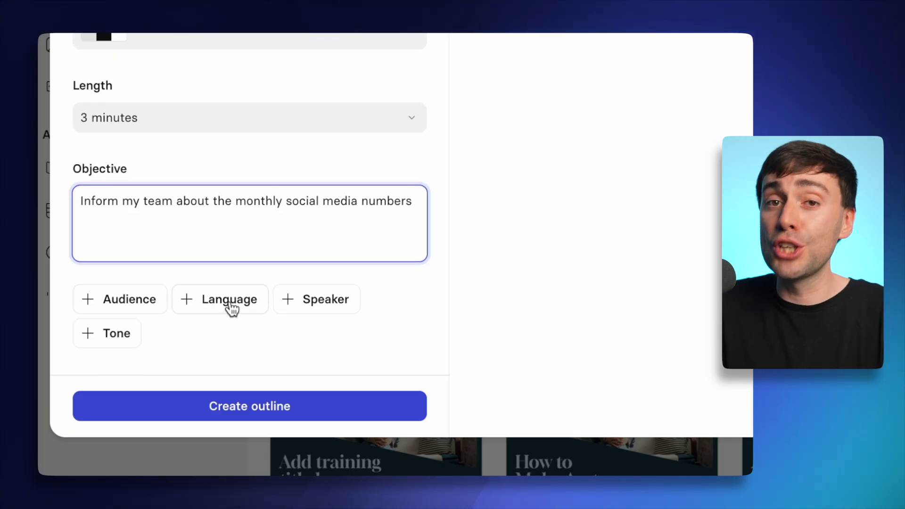
click(113, 334)
text(Friendly and lighthearted)
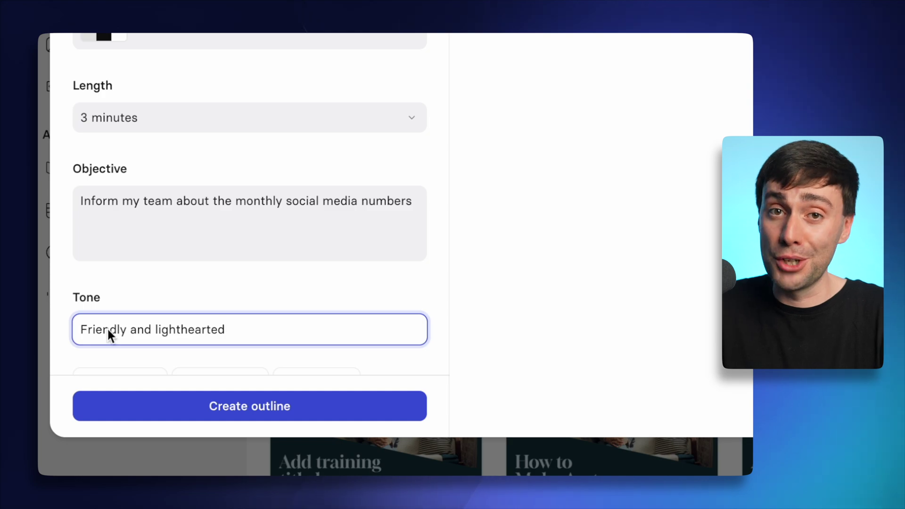
click(151, 434)
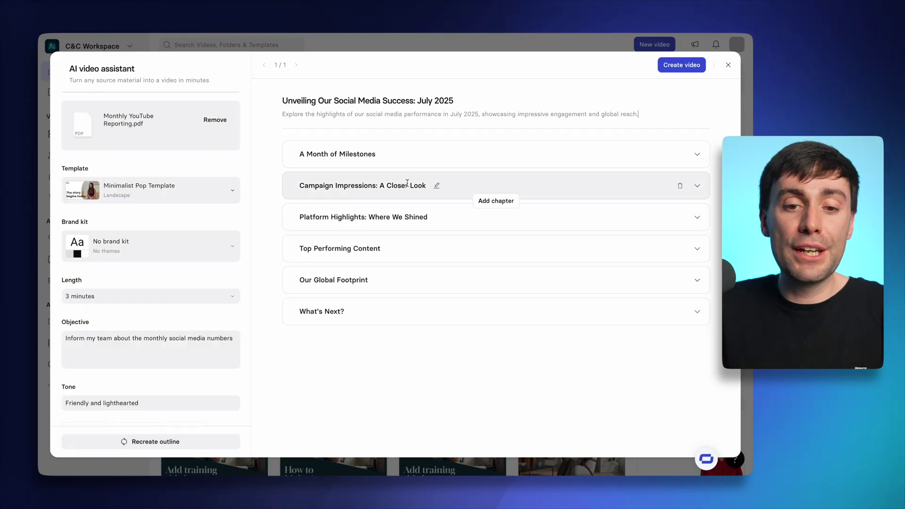
Step: Expand the A Month of Milestones, Campaign Impressions and Platform Highlights chapters
click(396, 154)
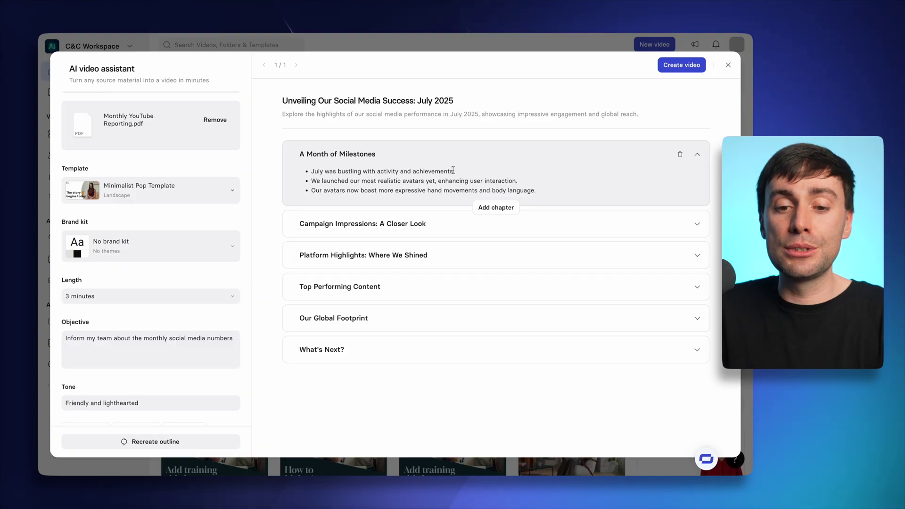
click(452, 223)
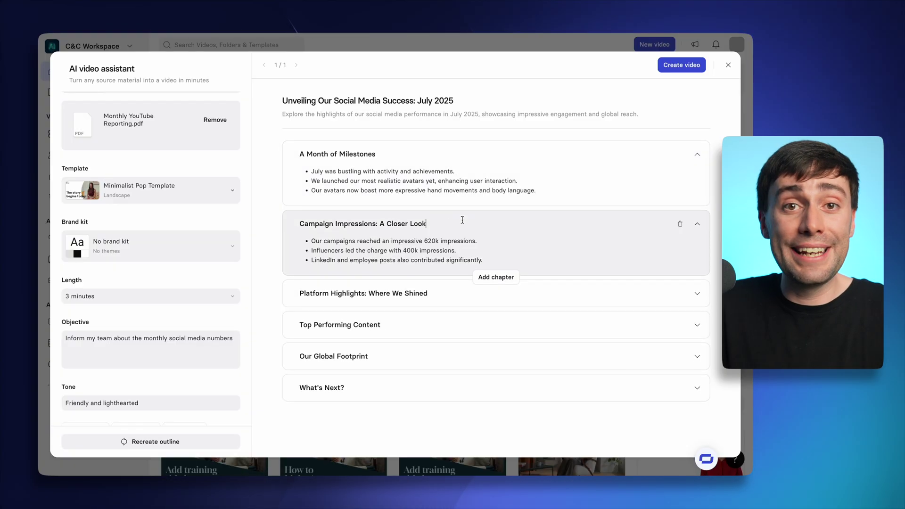
click(443, 293)
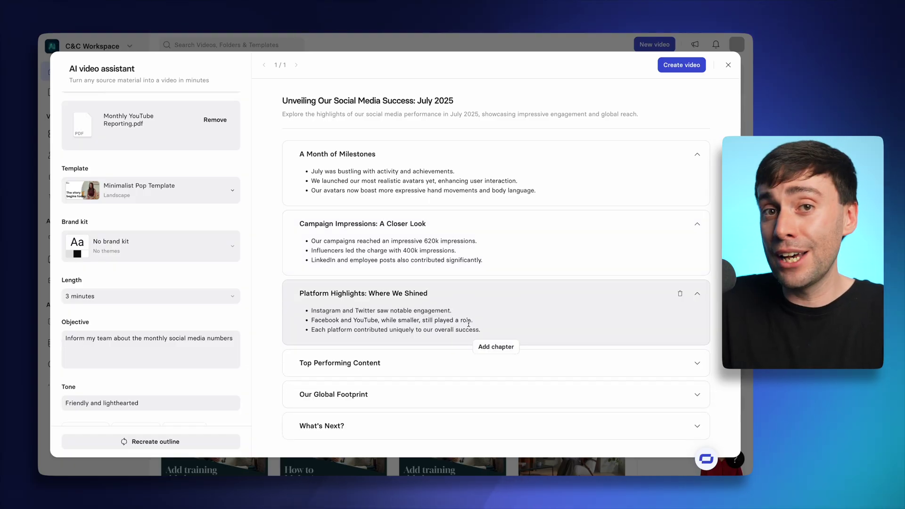
Step: Turn the July 2025 outline into a video and take it into the full editor
click(680, 65)
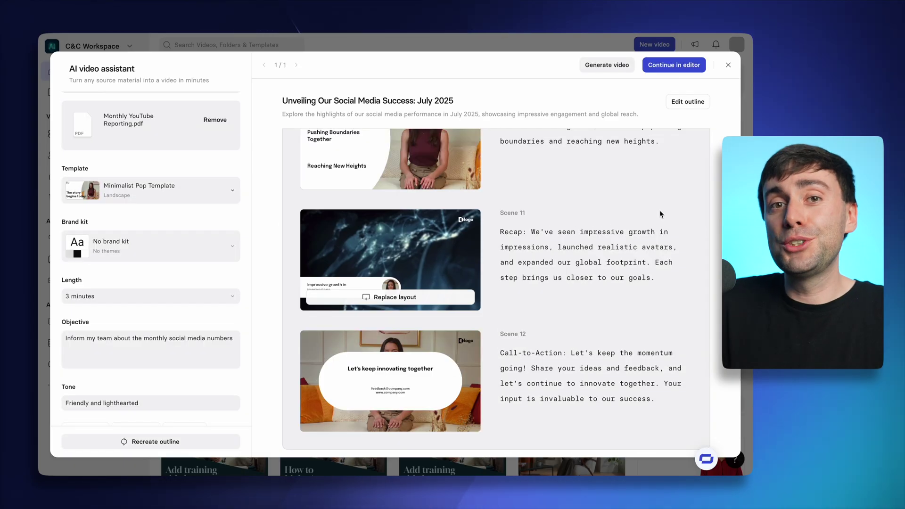
scroll(661, 213, up, 4)
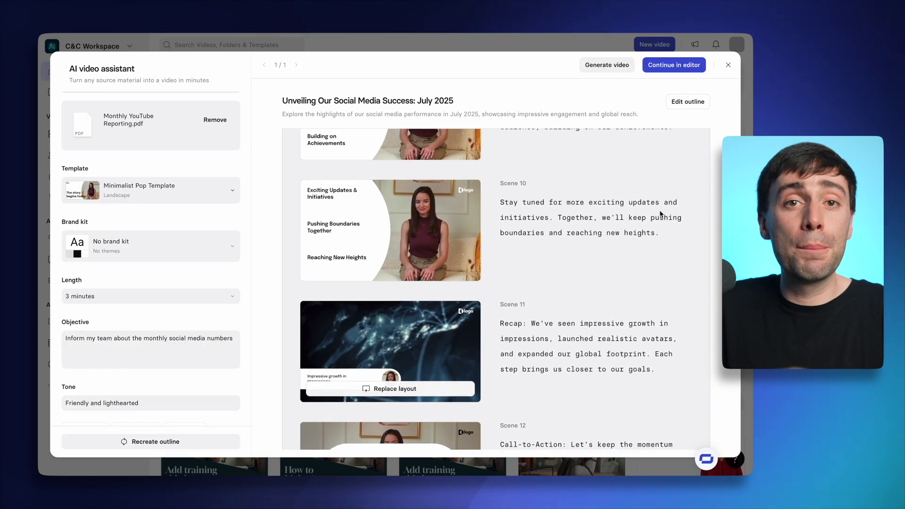
scroll(660, 214, up, 4)
scroll(661, 212, up, 4)
scroll(659, 210, up, 4)
scroll(659, 211, up, 4)
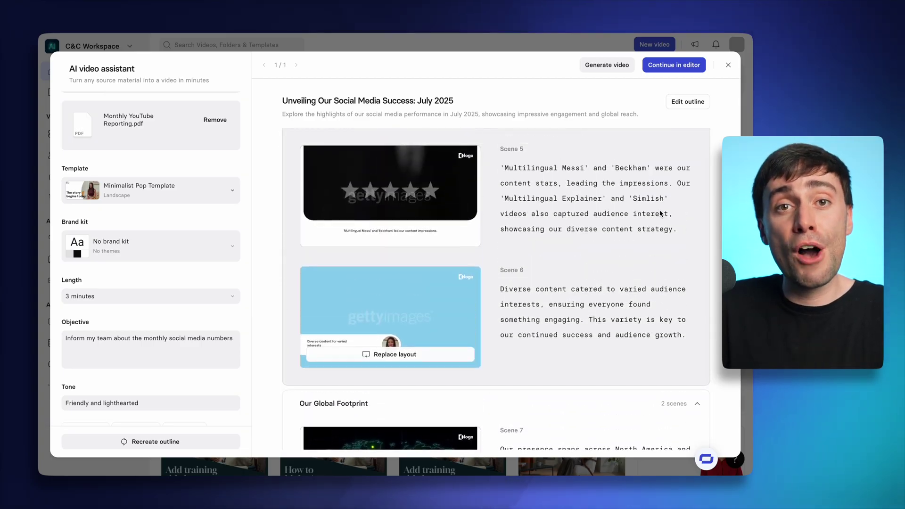
scroll(659, 209, up, 4)
scroll(659, 210, up, 4)
scroll(659, 212, up, 3)
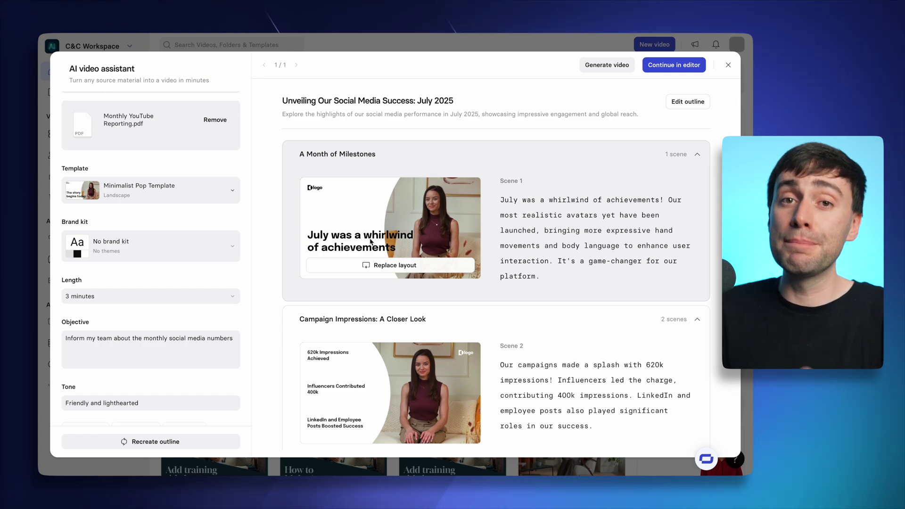
click(672, 64)
Step: Select the first scene's heading text so it can be replaced
double_click(325, 241)
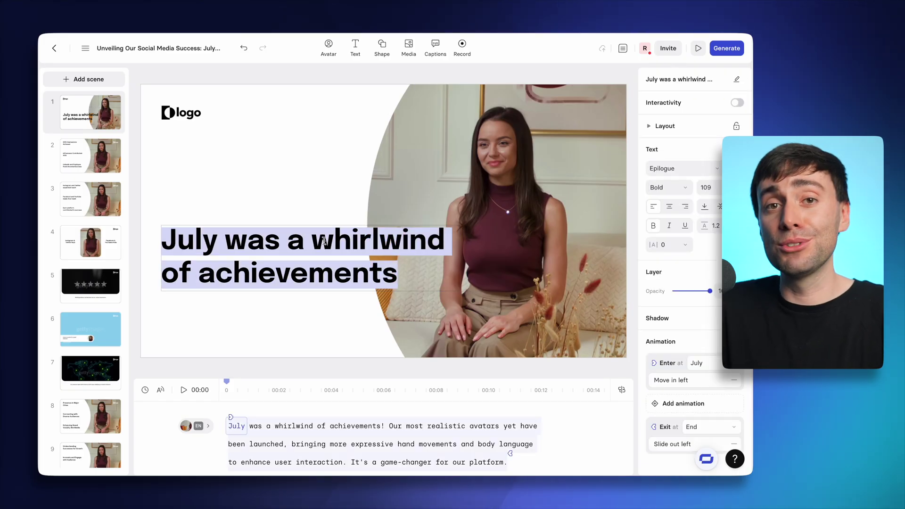
text(Socia)
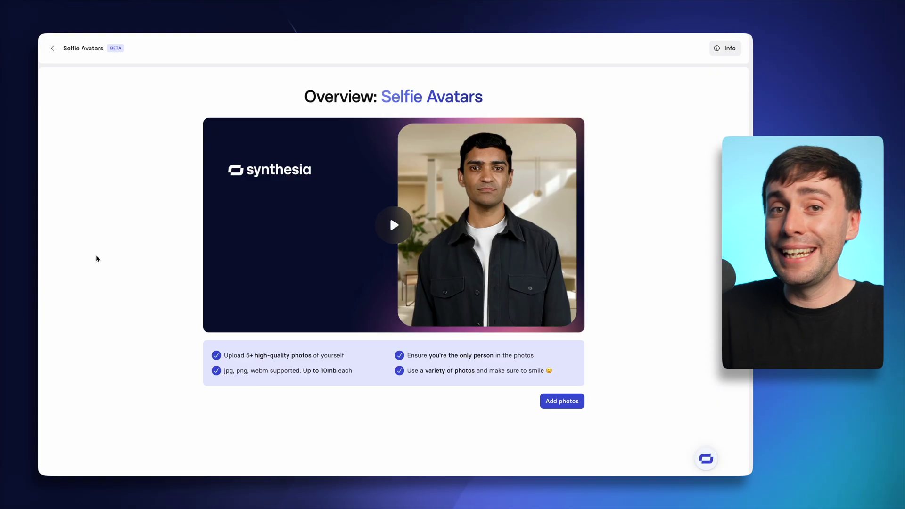
Step: Upload all five selfie photos, submit them, and dismiss the all-set confirmation
click(569, 402)
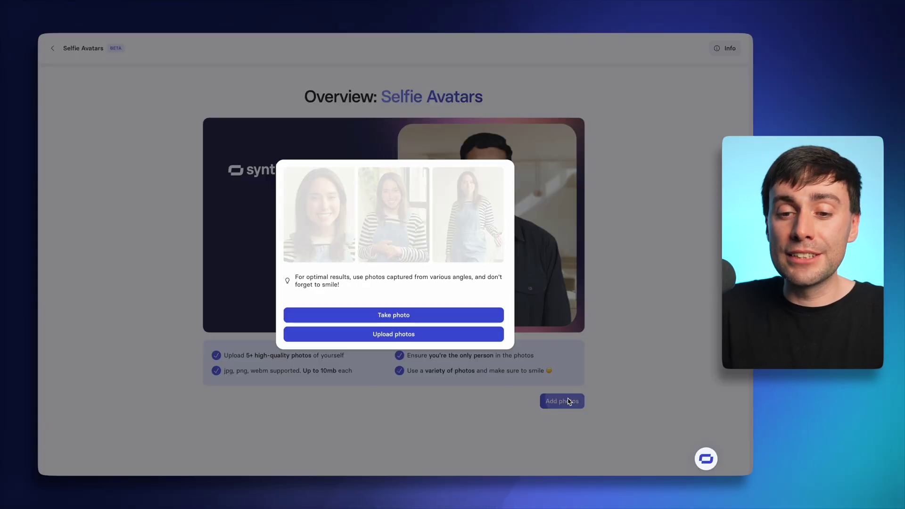
click(408, 338)
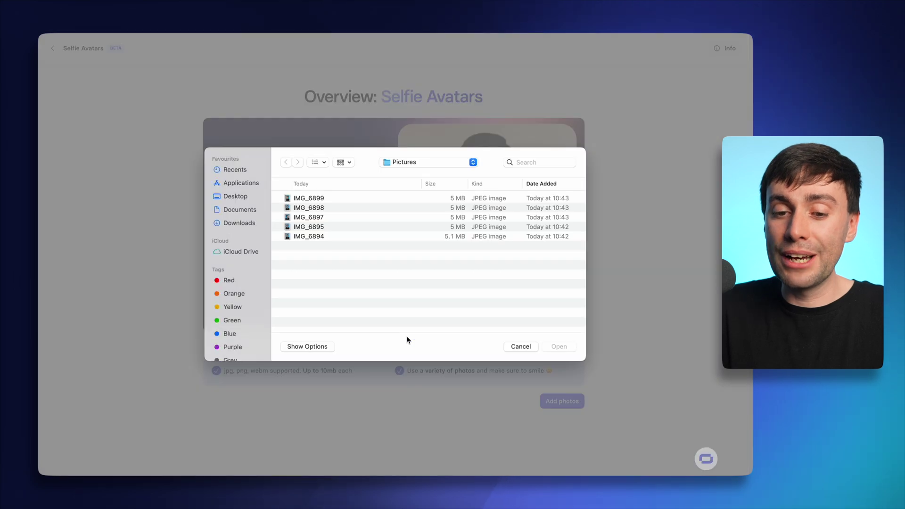
click(309, 198)
shift+click(311, 236)
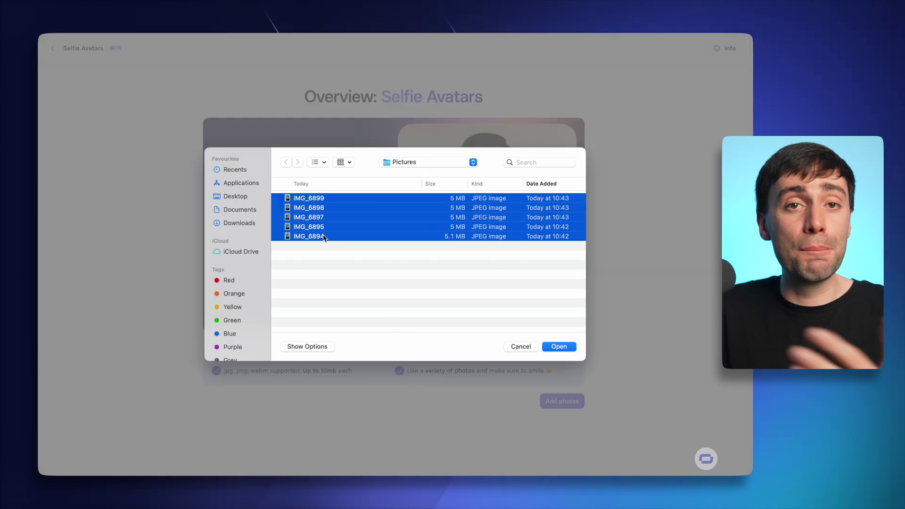
click(558, 346)
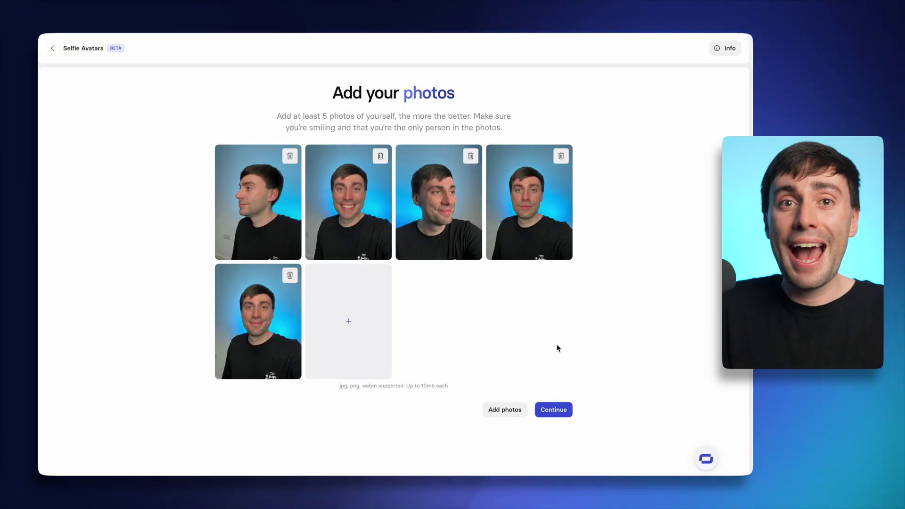
click(554, 409)
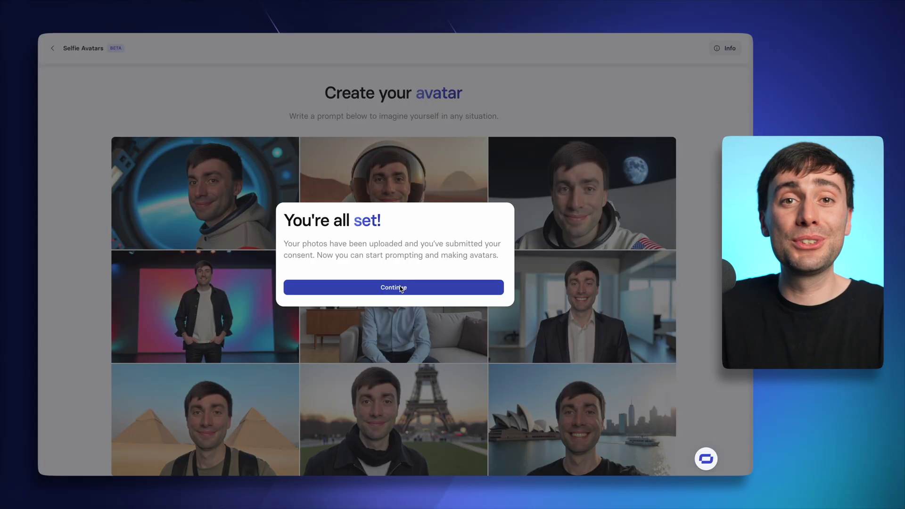
click(400, 289)
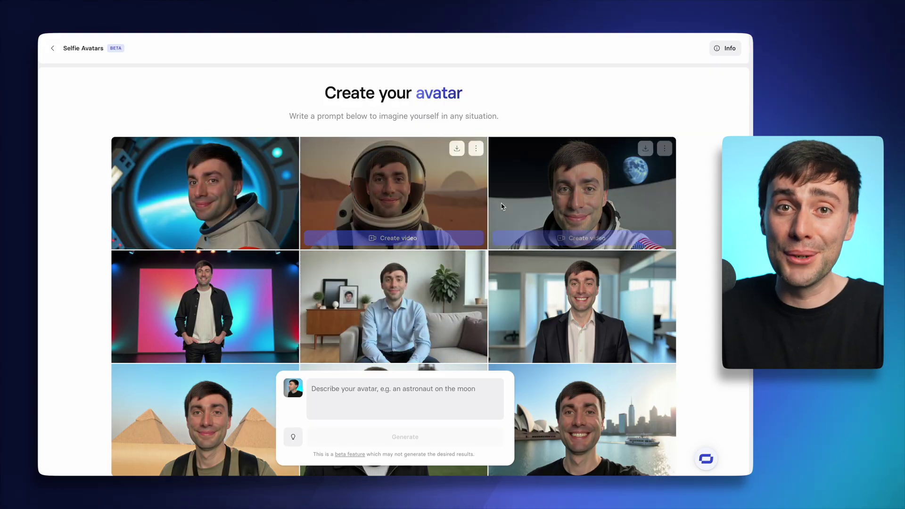
scroll(417, 290, down, 4)
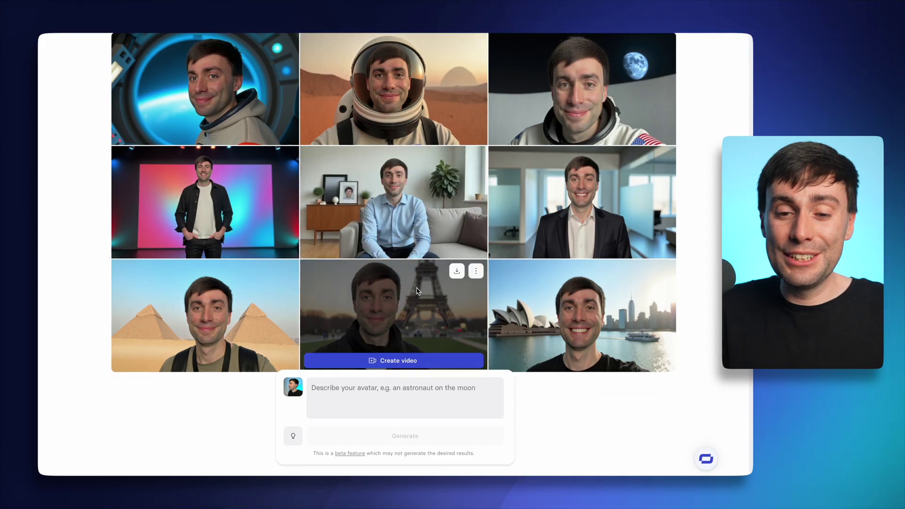
Step: Create a video from the pyramids avatar, record a voiceover, and generate it
click(255, 305)
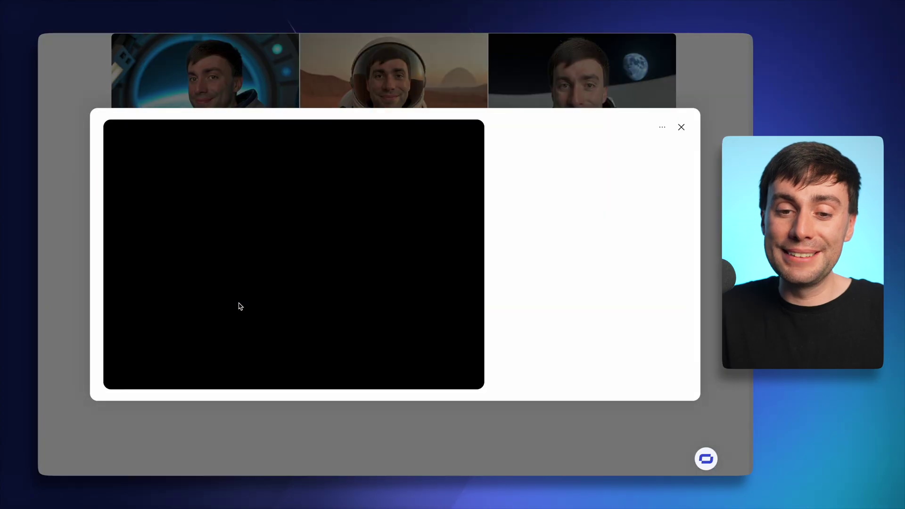
click(544, 361)
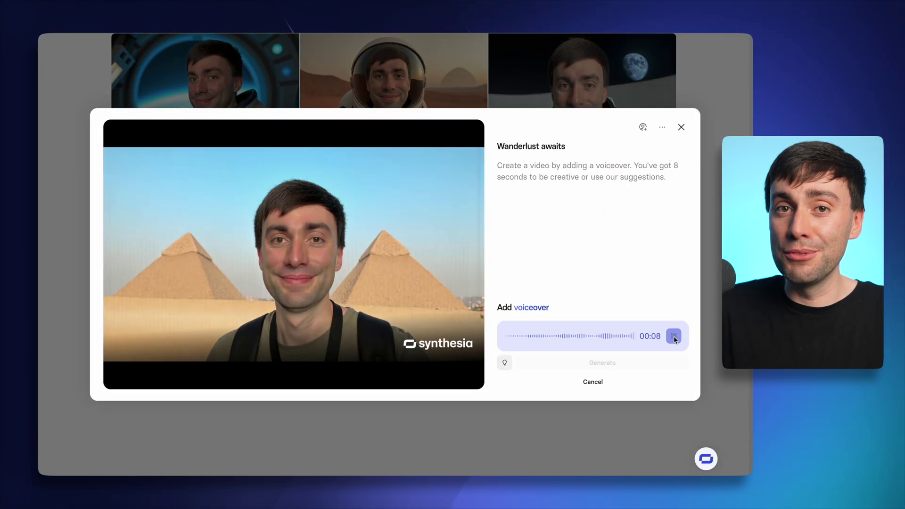
click(674, 337)
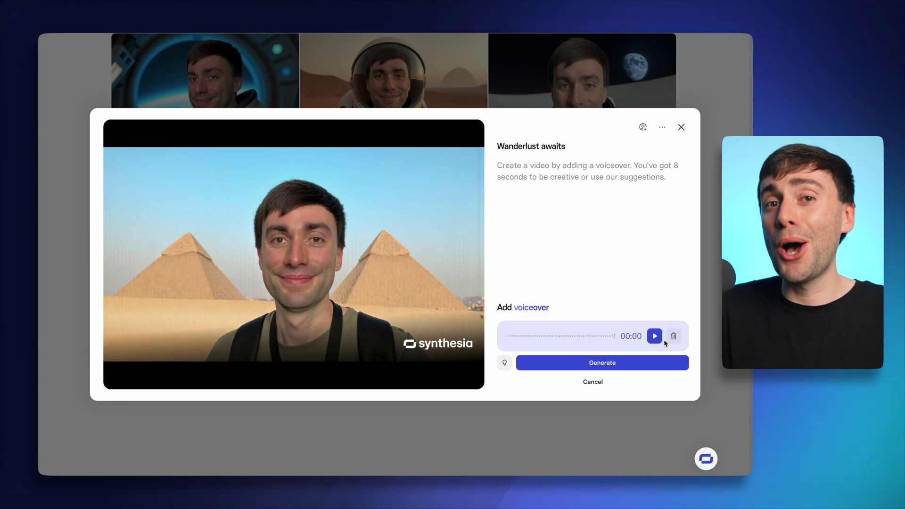
click(619, 363)
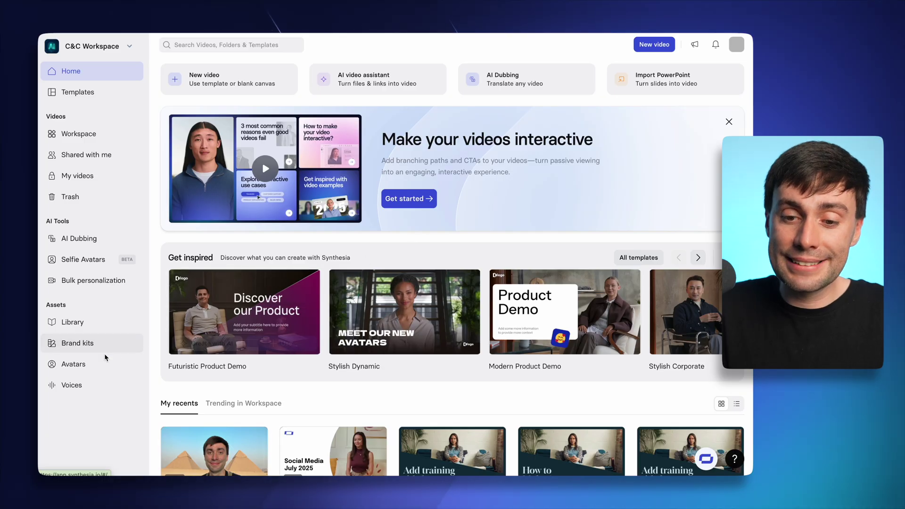
Step: From Avatars, create a Personal Avatar by recording the script on webcam, then consent and submit
click(73, 364)
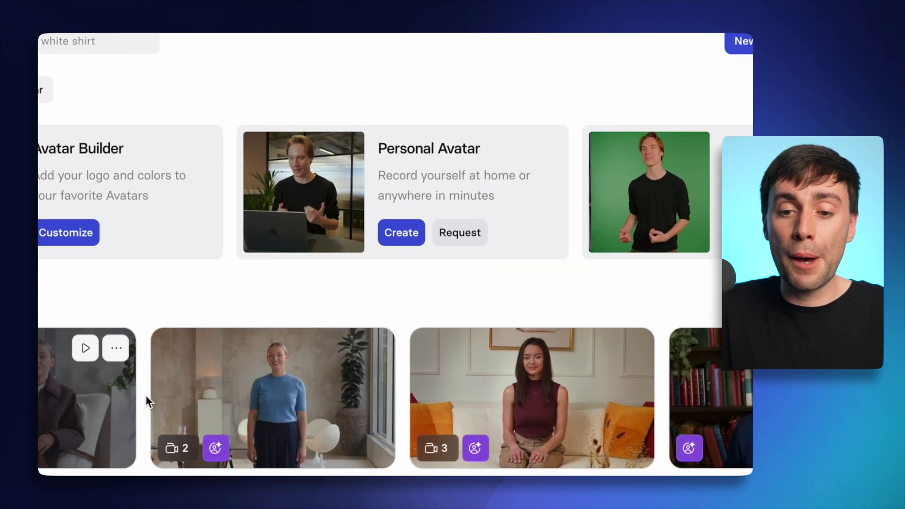
click(427, 190)
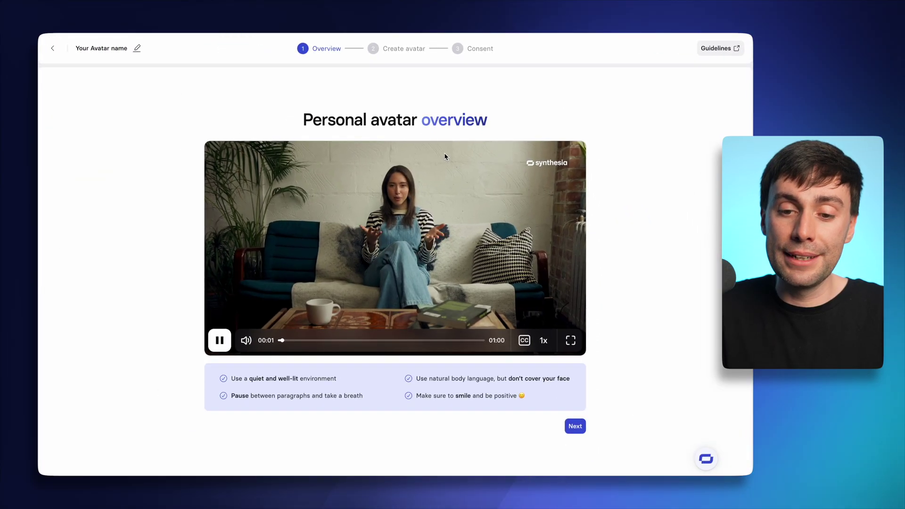
click(575, 425)
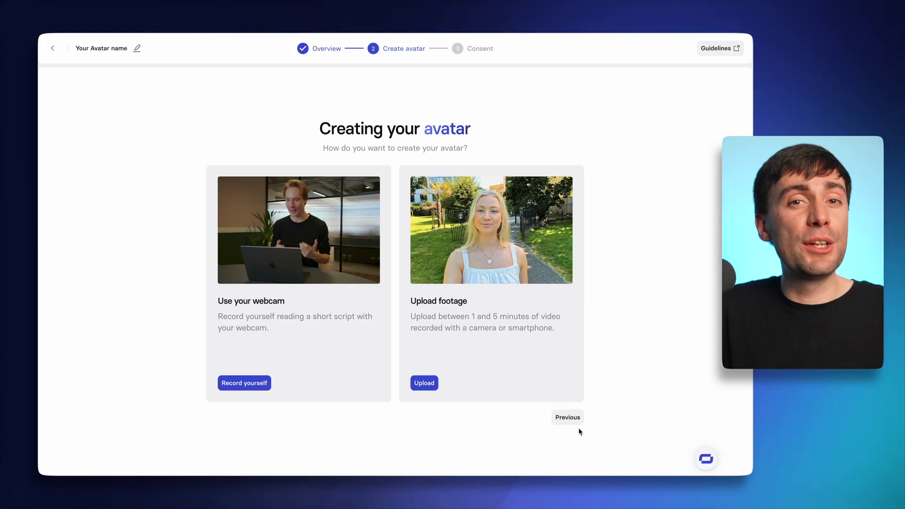
click(250, 388)
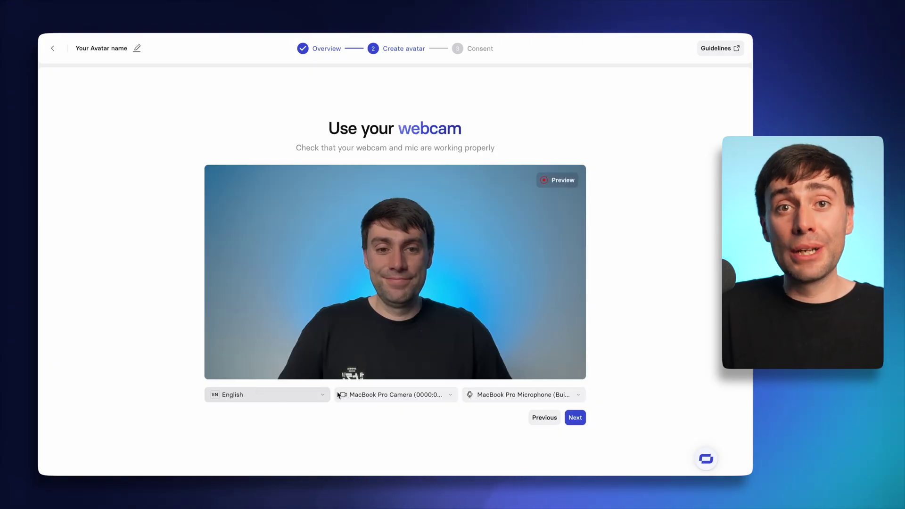
click(575, 417)
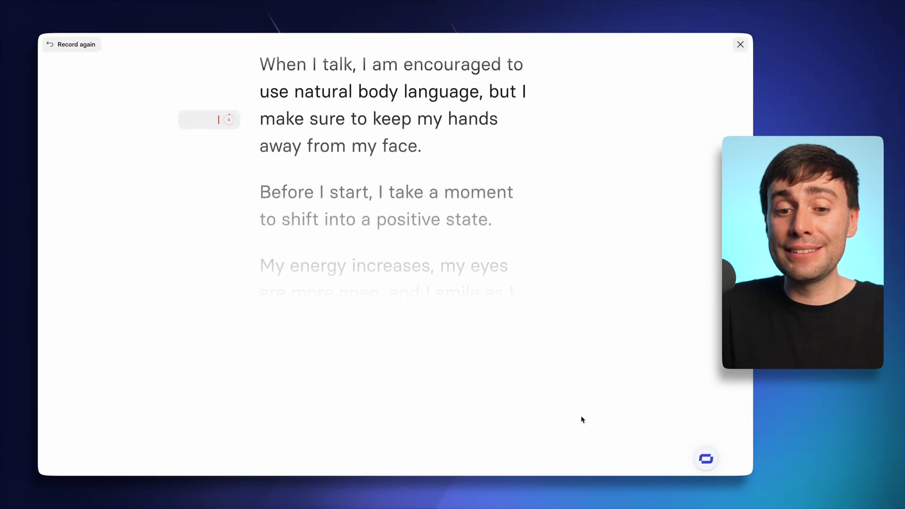
click(305, 230)
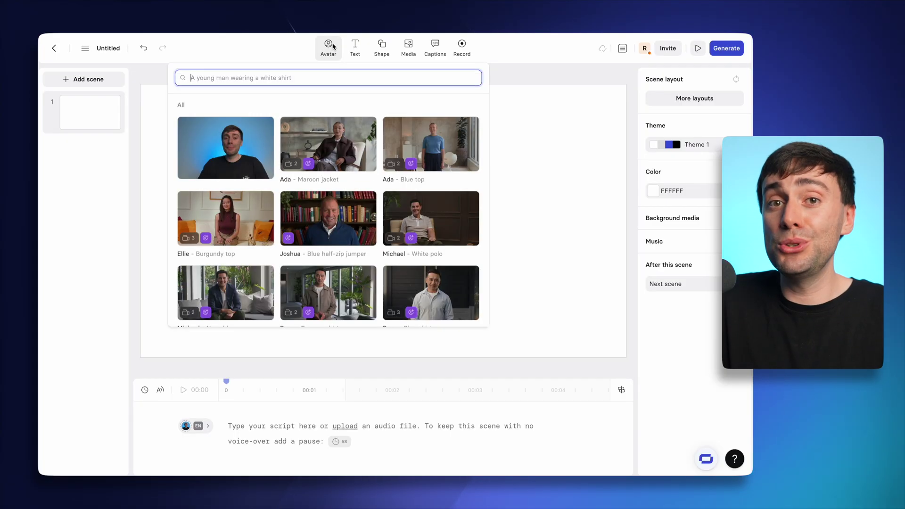
Step: Add the first avatar tile, the webcam personal avatar, to scene one
click(229, 156)
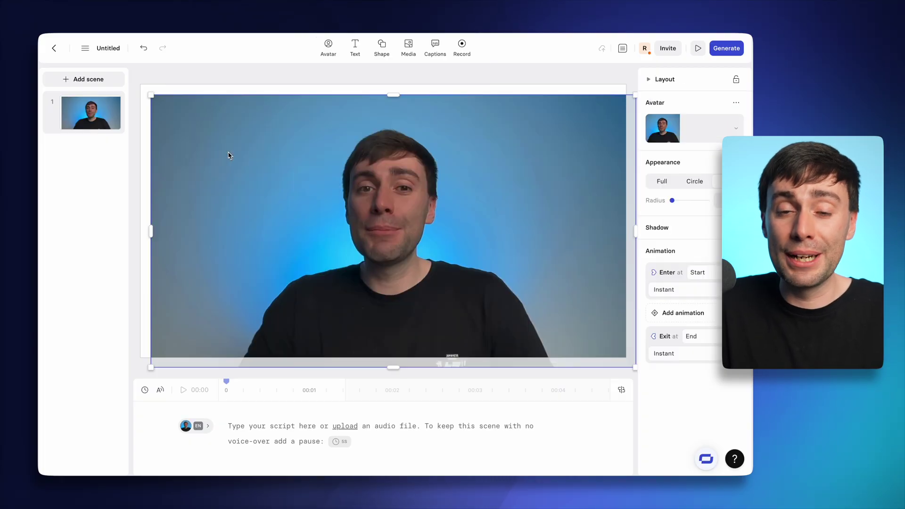